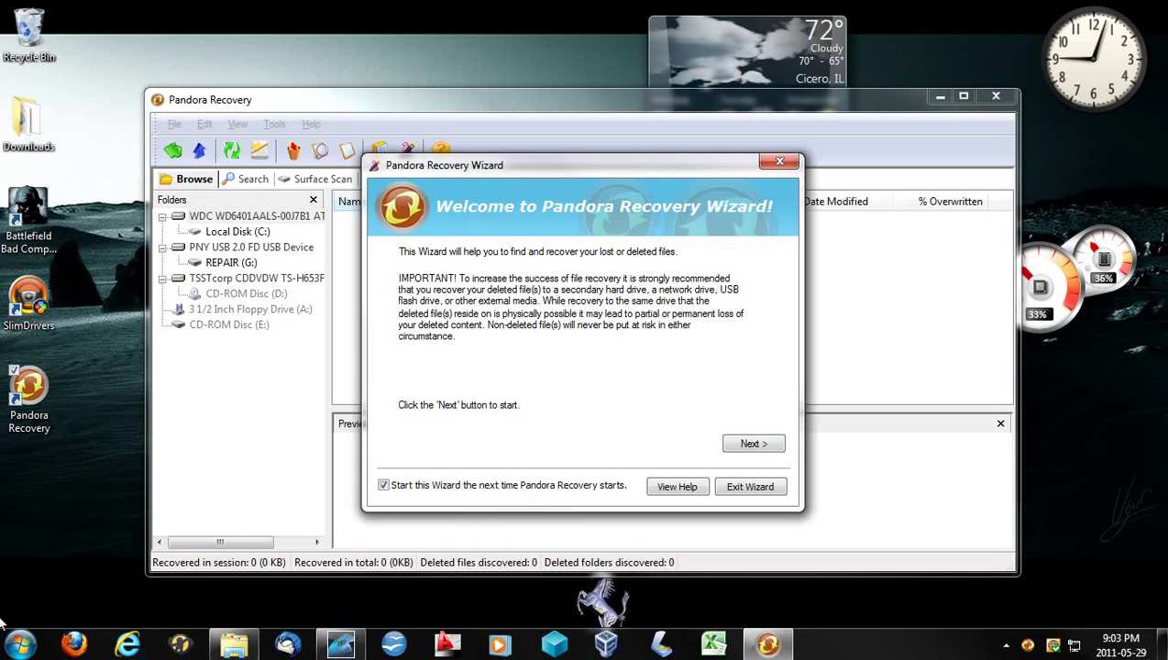
# Dismiss the launcher and advance the wizard from Welcome to the Check the Recycle Bin page.
pyautogui.click(21, 643)
pyautogui.click(380, 215)
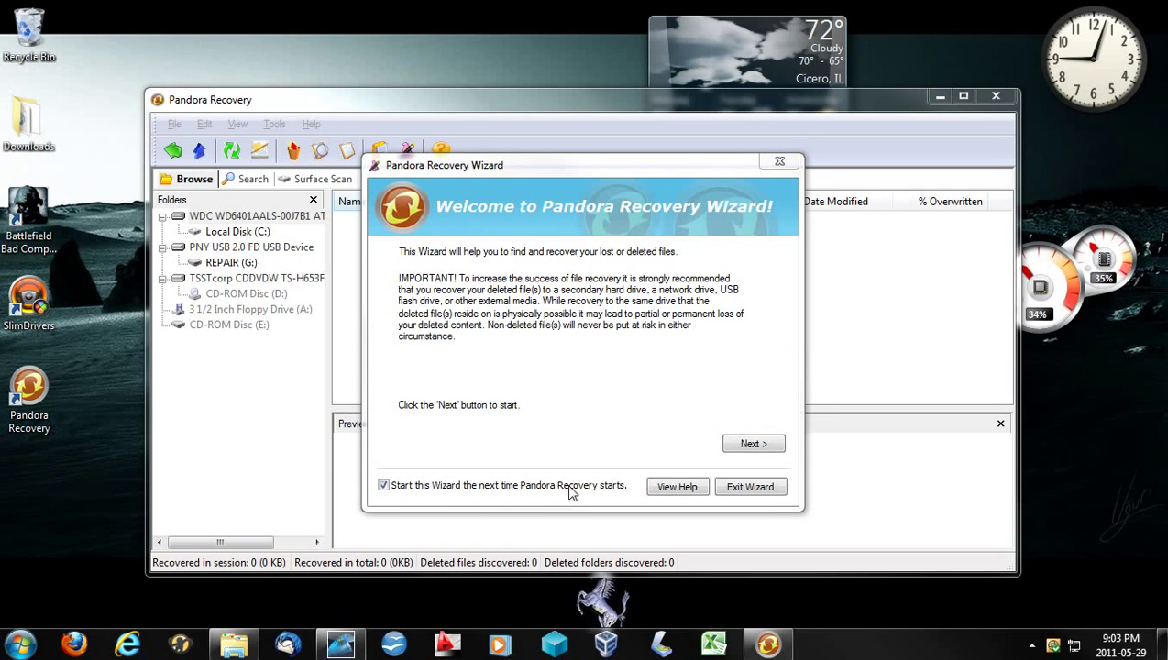
pyautogui.click(766, 443)
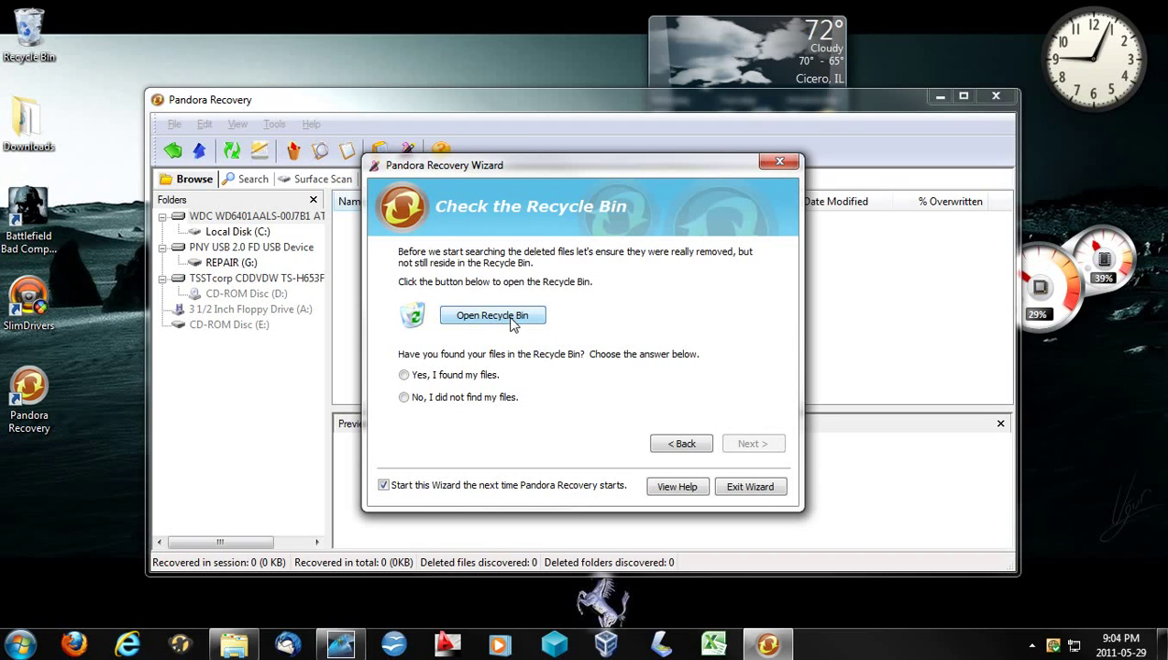
# Permanently delete all 7 items in the Recycle Bin, then close its window.
pyautogui.click(511, 323)
pyautogui.scroll(-3, 921, 408)
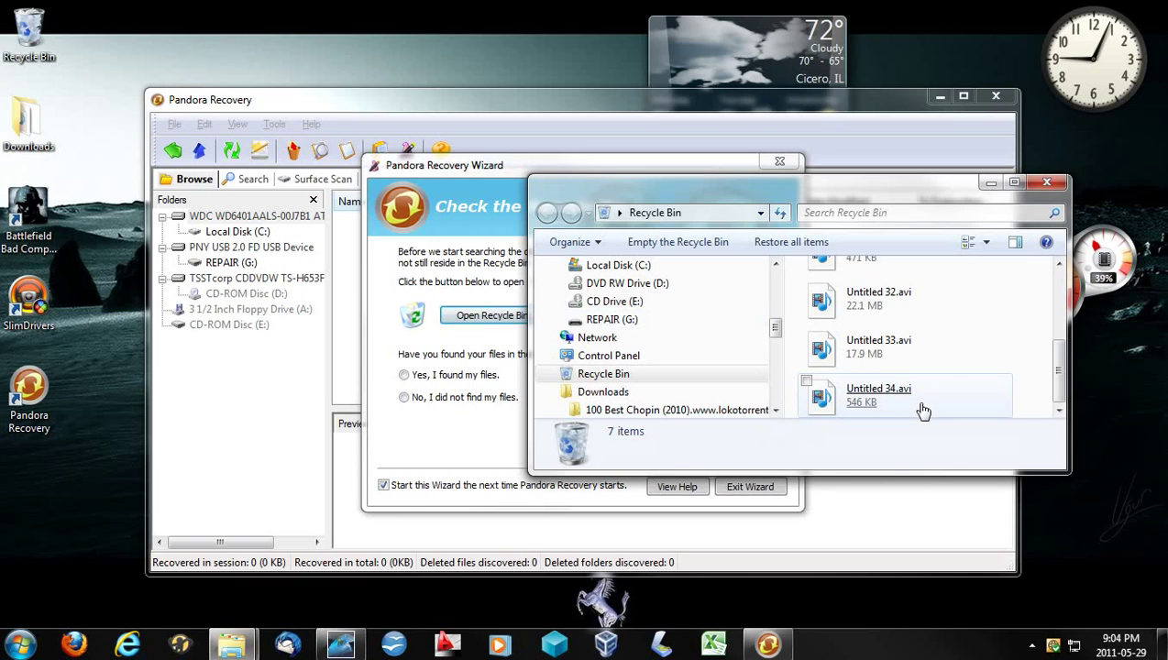
pyautogui.click(706, 244)
pyautogui.click(642, 336)
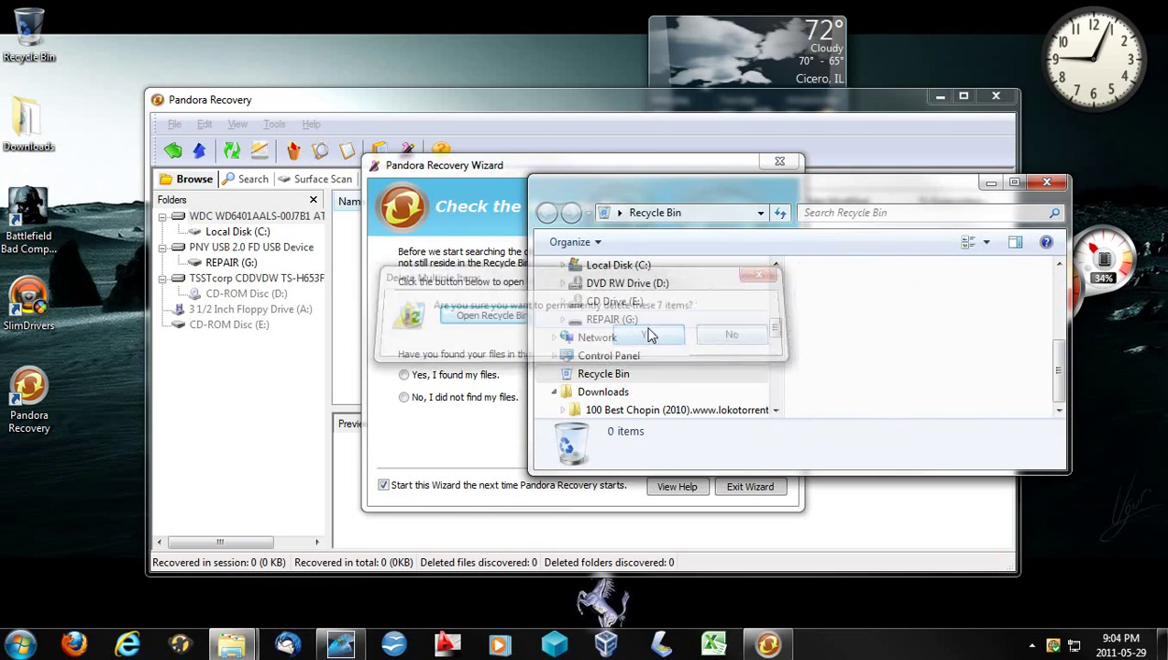
pyautogui.click(1046, 182)
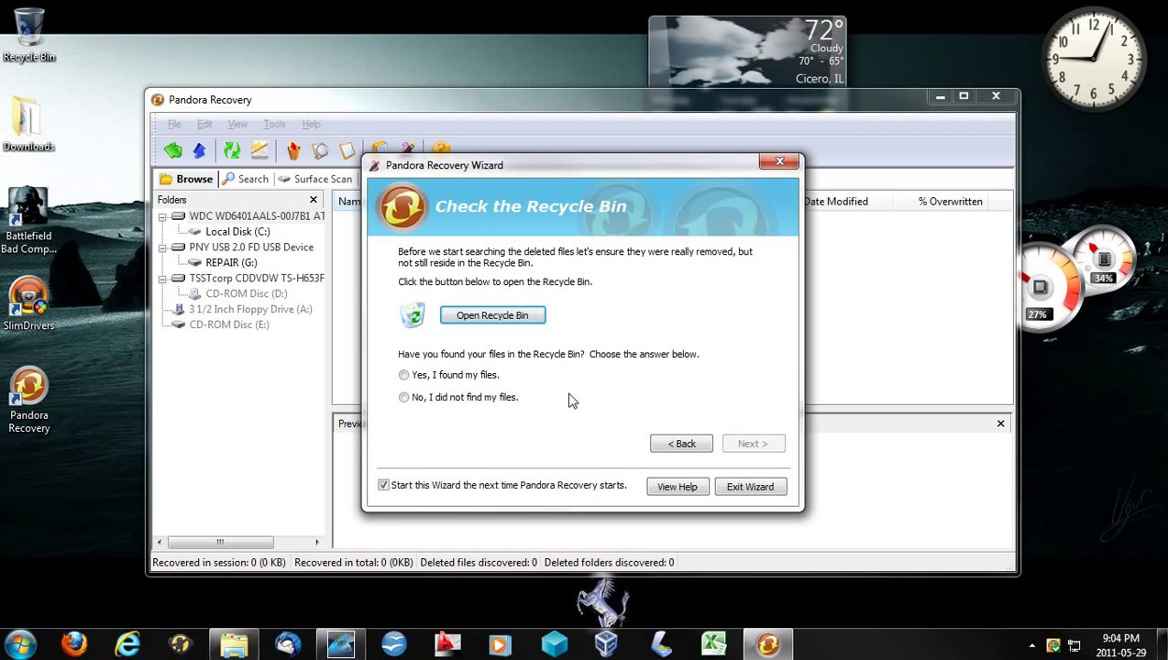
# Answer 'No, I did not find my files' and select the REPAIR (G:) removable drive.
pyautogui.click(489, 401)
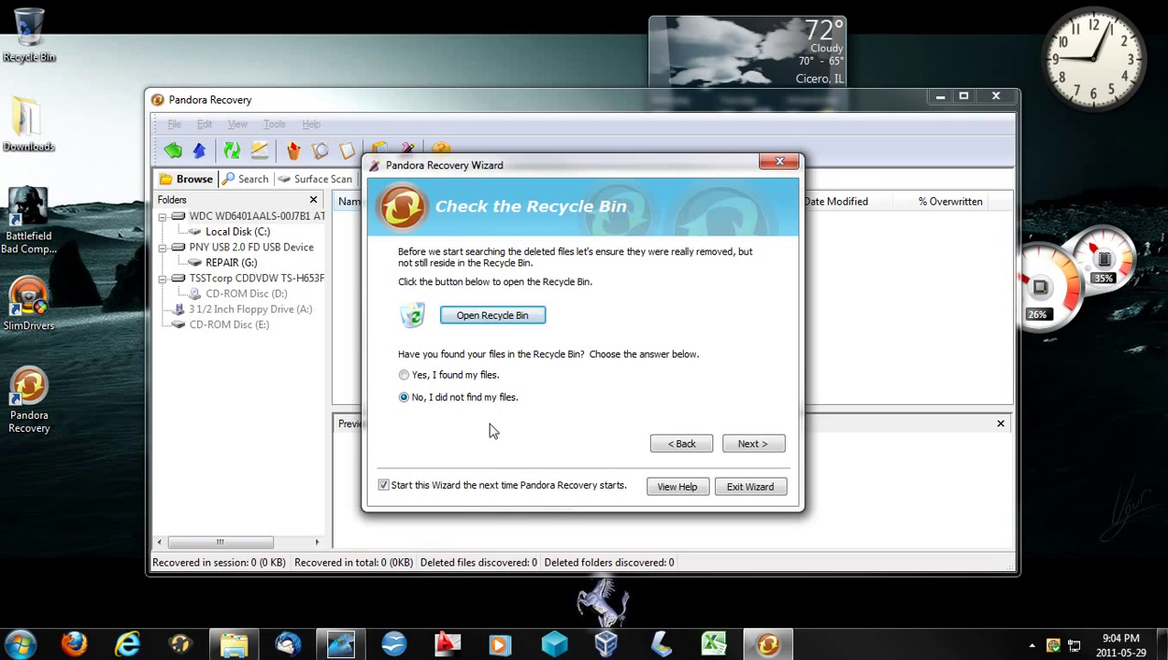
pyautogui.click(746, 446)
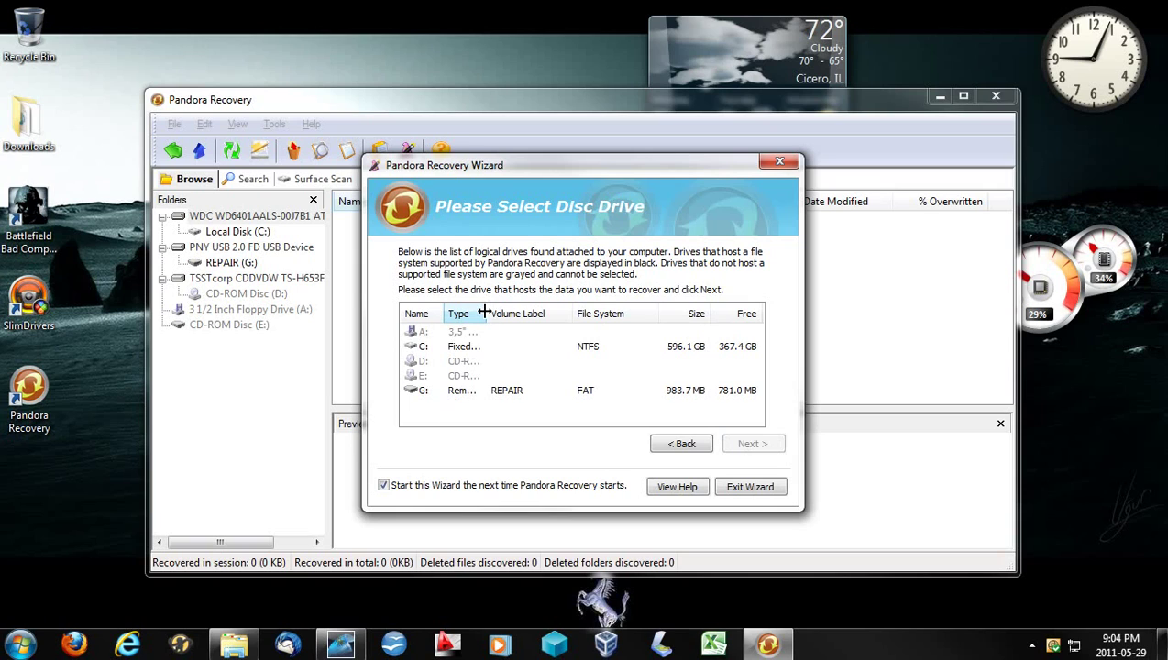
pyautogui.moveTo(487, 314); pyautogui.dragTo(548, 314)
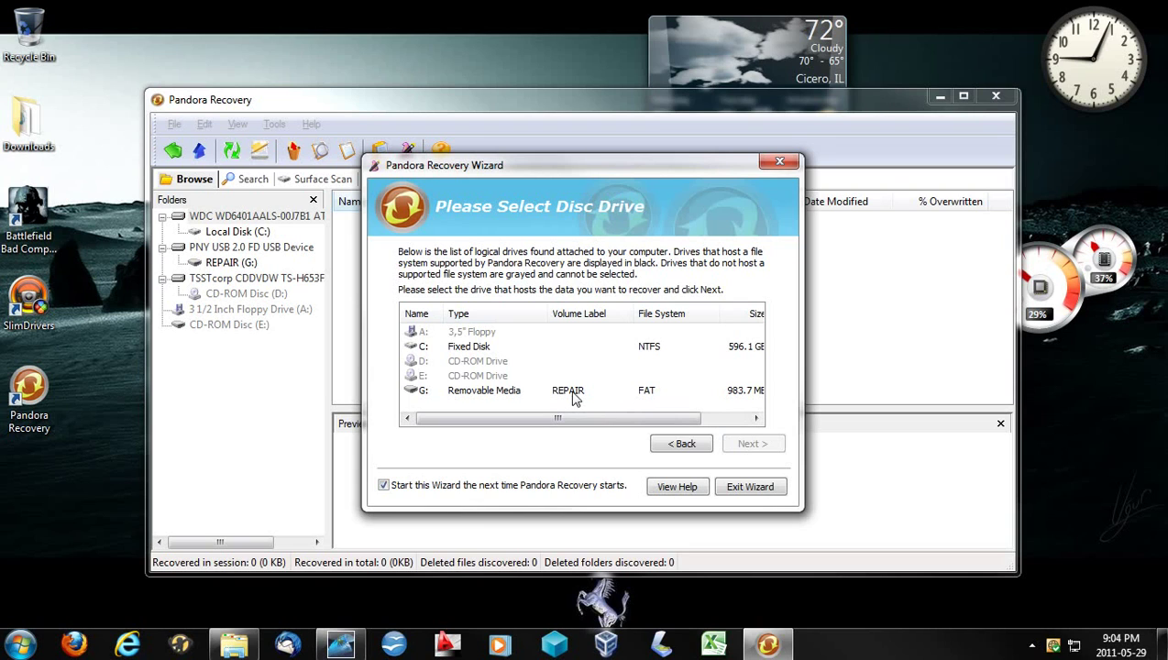
pyautogui.click(519, 396)
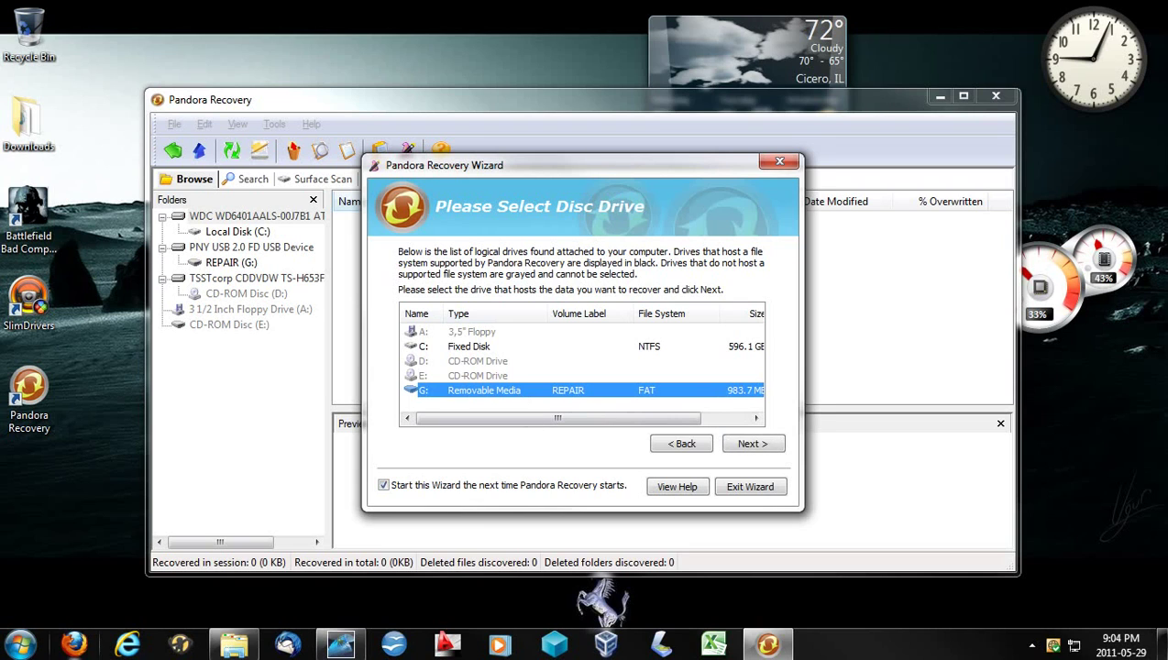
pyautogui.click(20, 644)
pyautogui.click(261, 387)
pyautogui.scroll(-3, 891, 321)
pyautogui.doubleClick(875, 387)
pyautogui.scroll(-2, 887, 302)
pyautogui.click(1014, 181)
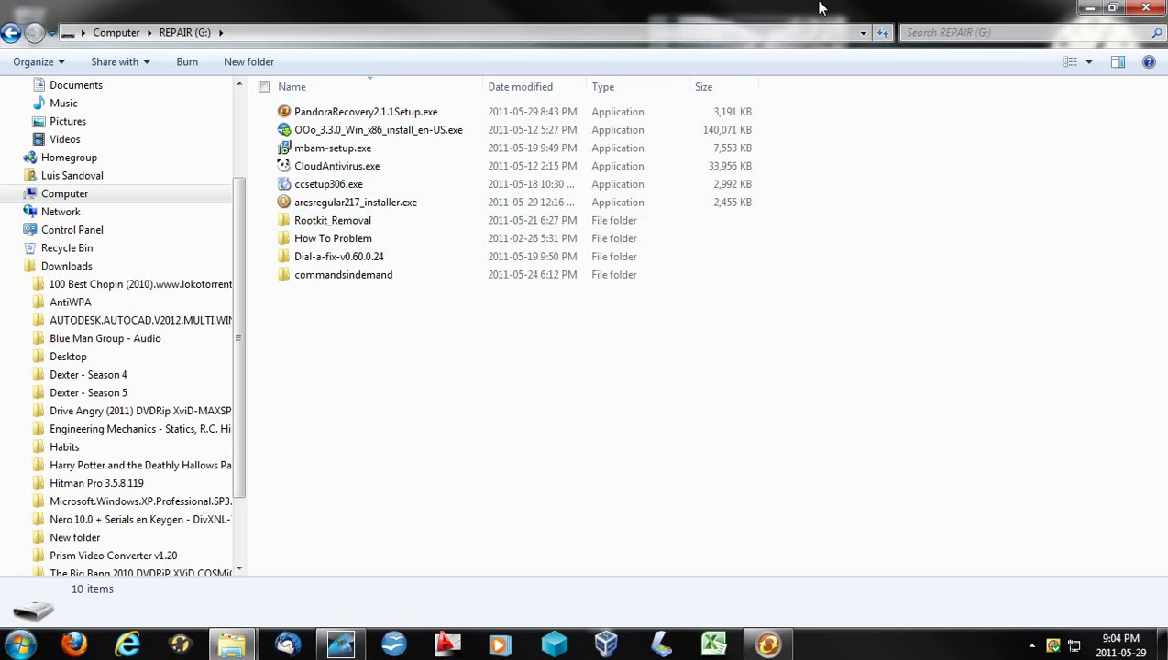
pyautogui.click(1137, 8)
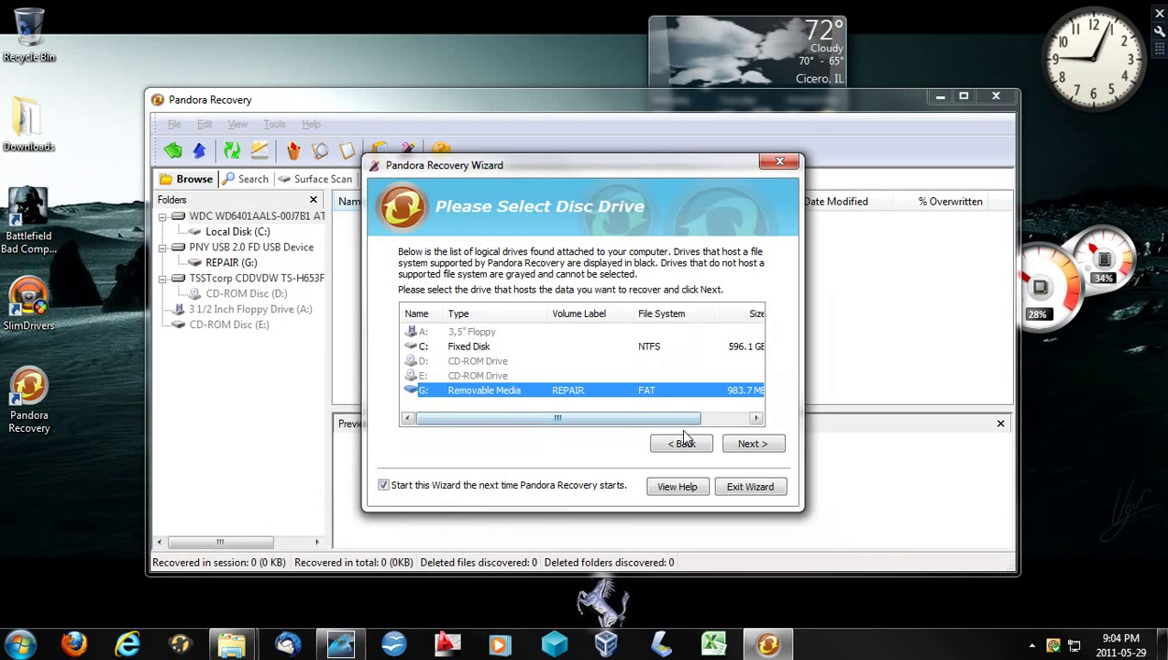
# Advance to Select a Recovery Method and pick the Deep (Surface) Scan option.
pyautogui.click(751, 443)
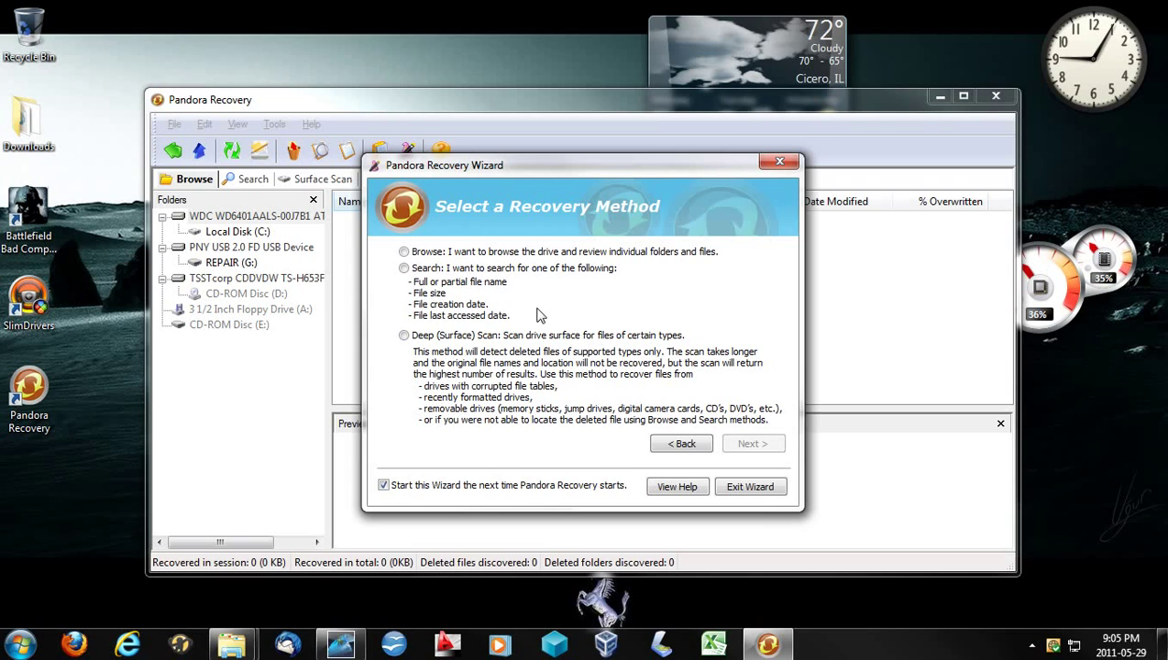
pyautogui.click(483, 336)
# Surface-scan REPAIR (G:), preview JPEG Image (2214).jpg, and stop the scan at 9 items.
pyautogui.click(747, 444)
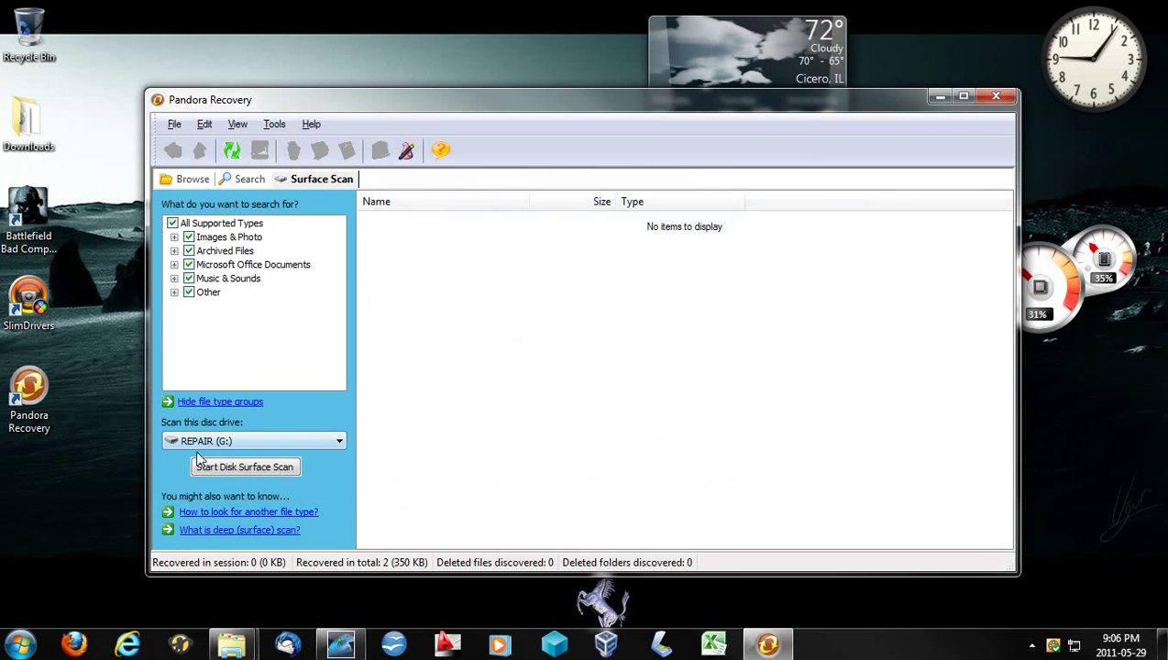
pyautogui.click(211, 473)
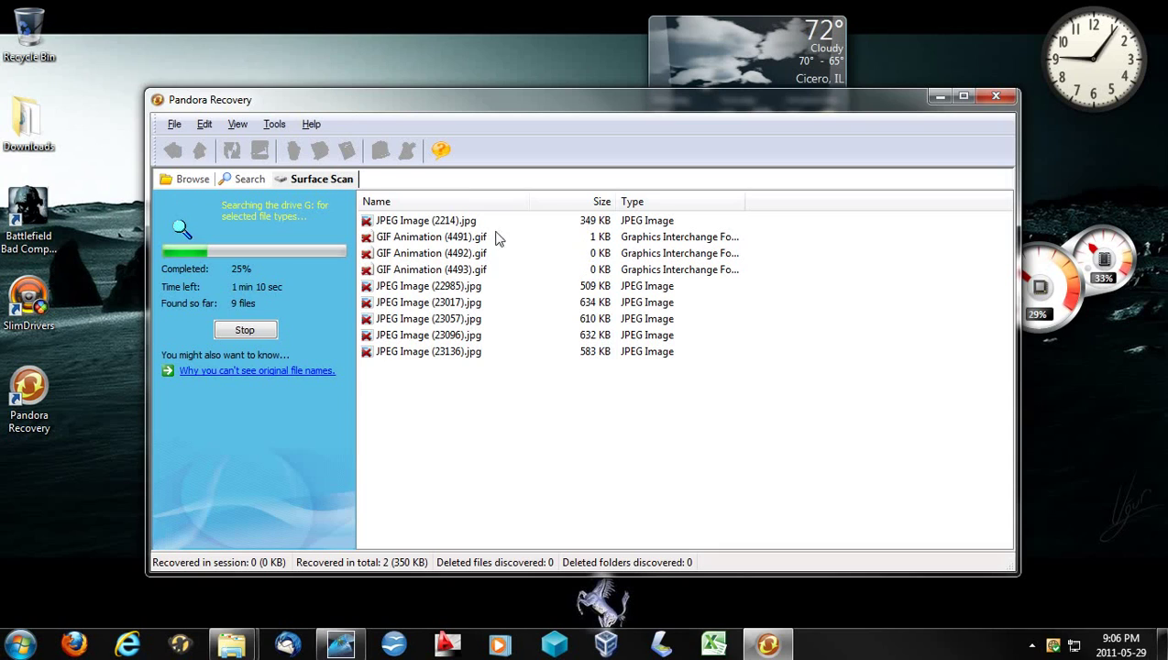
pyautogui.click(463, 223)
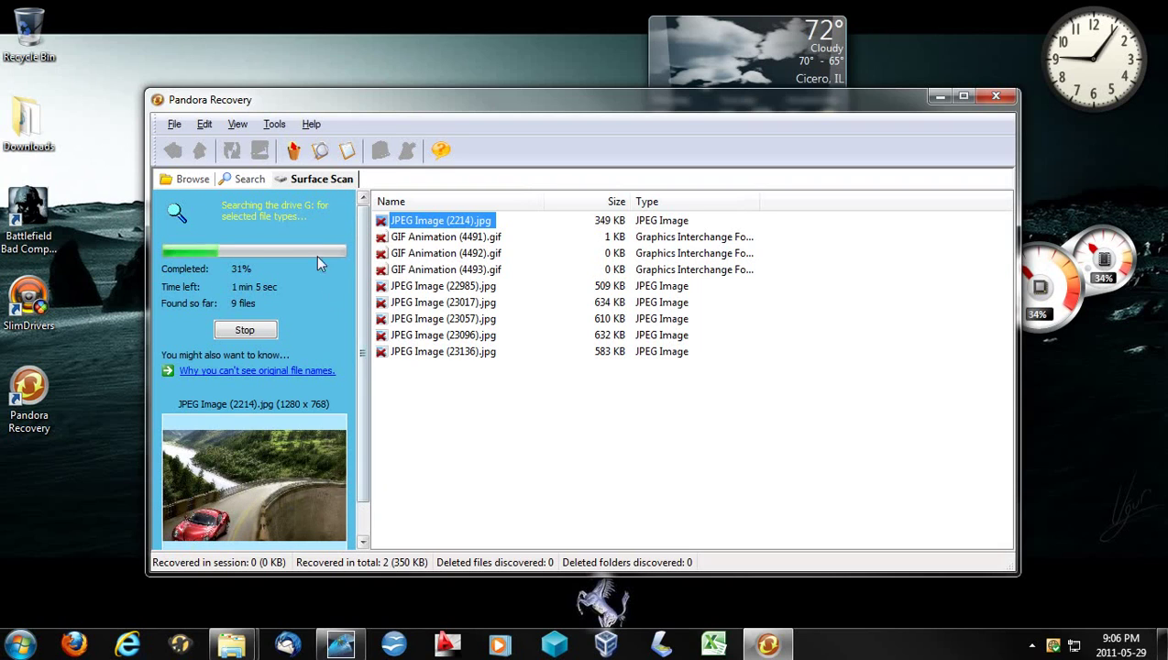
pyautogui.click(252, 330)
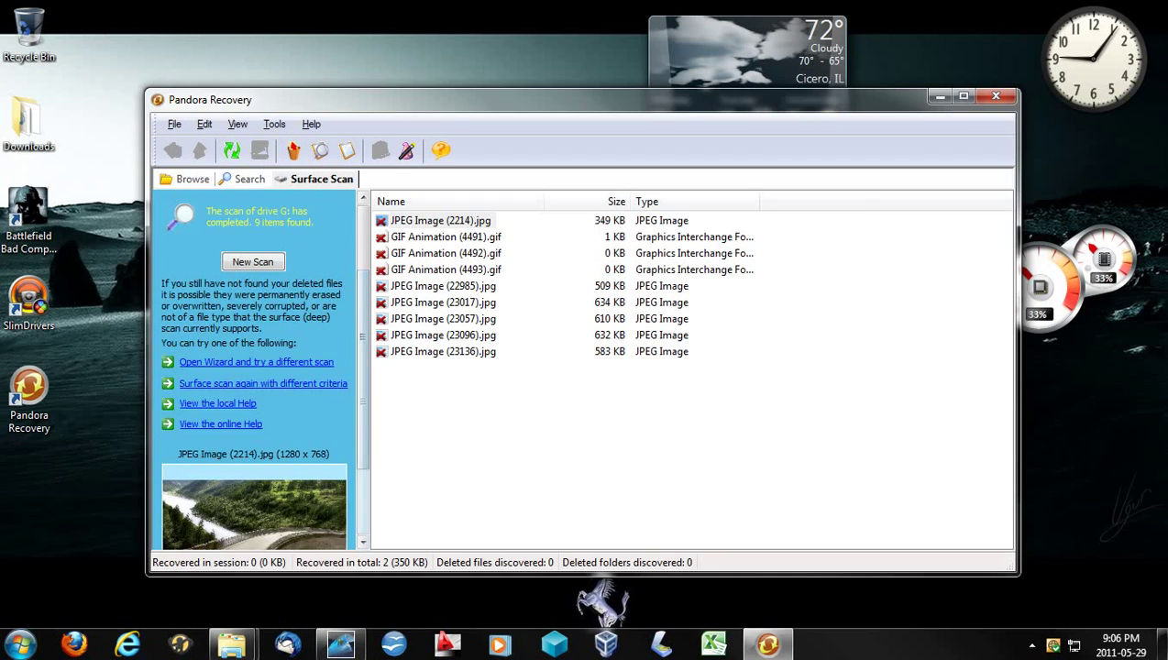
# Browse REPAIR (G:) in Explorer, then choose Recover to... for JPEG Image (2214).jpg.
pyautogui.click(20, 644)
pyautogui.click(248, 386)
pyautogui.scroll(-5, 973, 392)
pyautogui.doubleClick(927, 409)
pyautogui.scroll(-2, 926, 414)
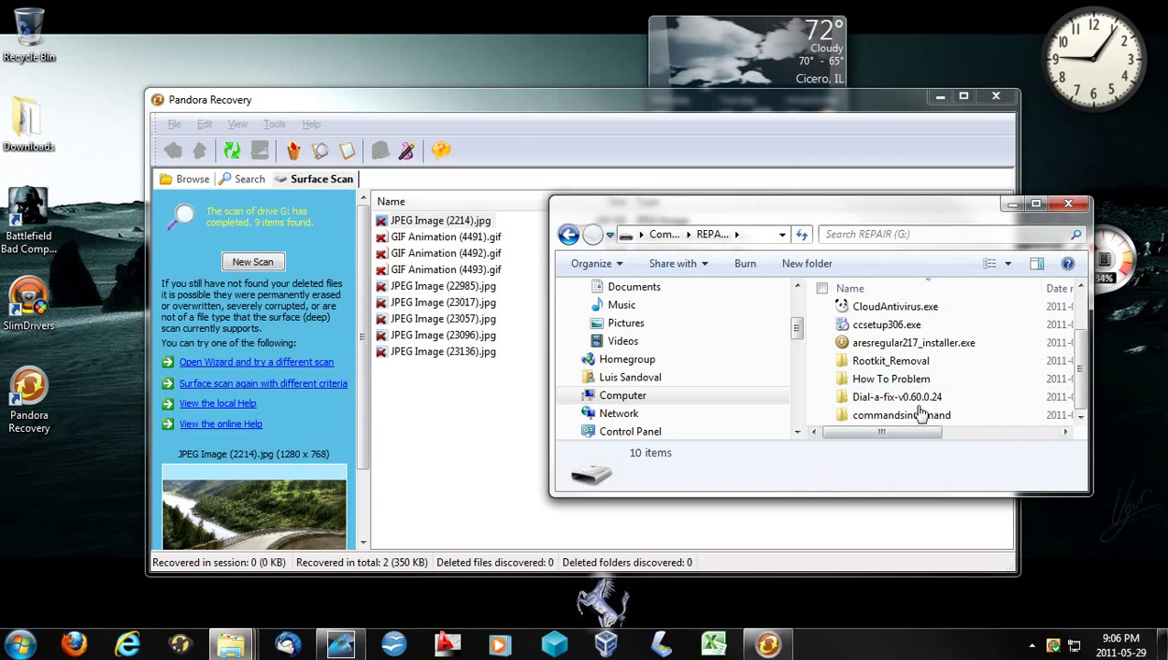
pyautogui.click(1067, 211)
pyautogui.rightClick(452, 227)
pyautogui.click(505, 237)
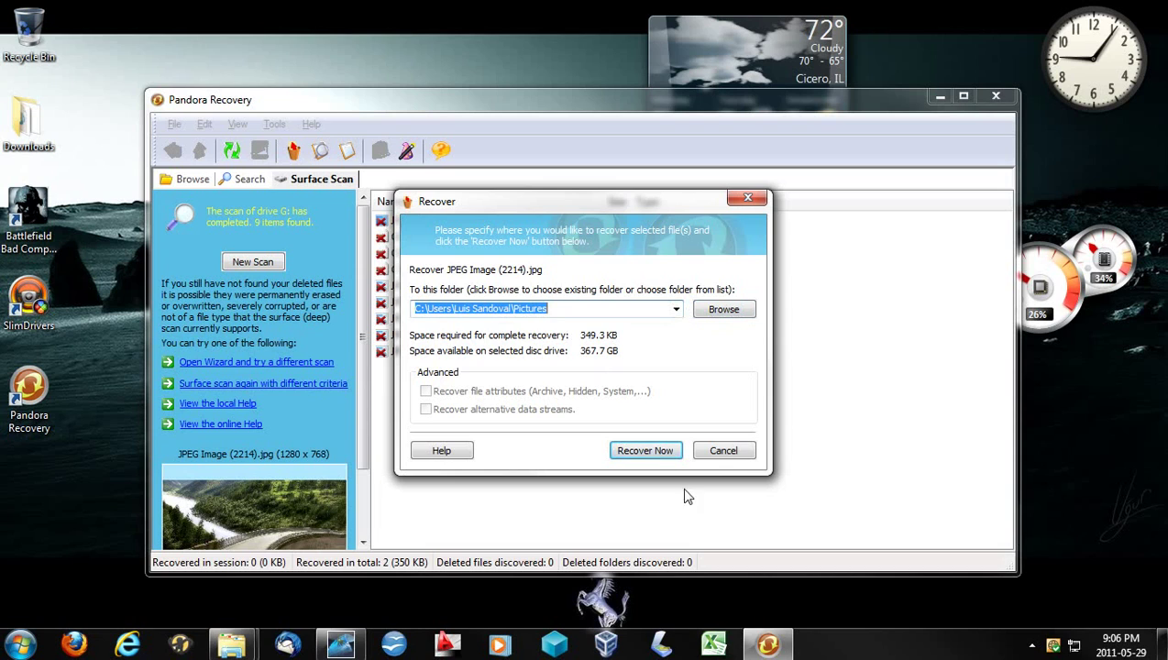
# Recover JPEG Image (2214).jpg to G:\, accepting the same-drive warning.
pyautogui.click(720, 310)
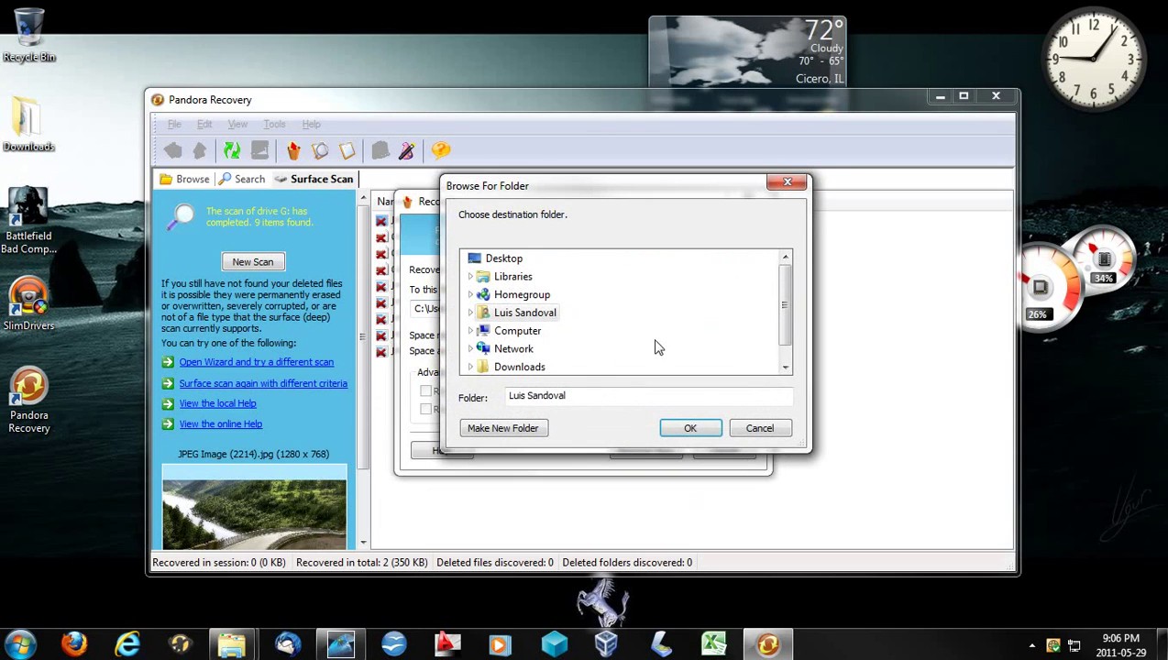
pyautogui.click(508, 331)
pyautogui.scroll(-2, 553, 350)
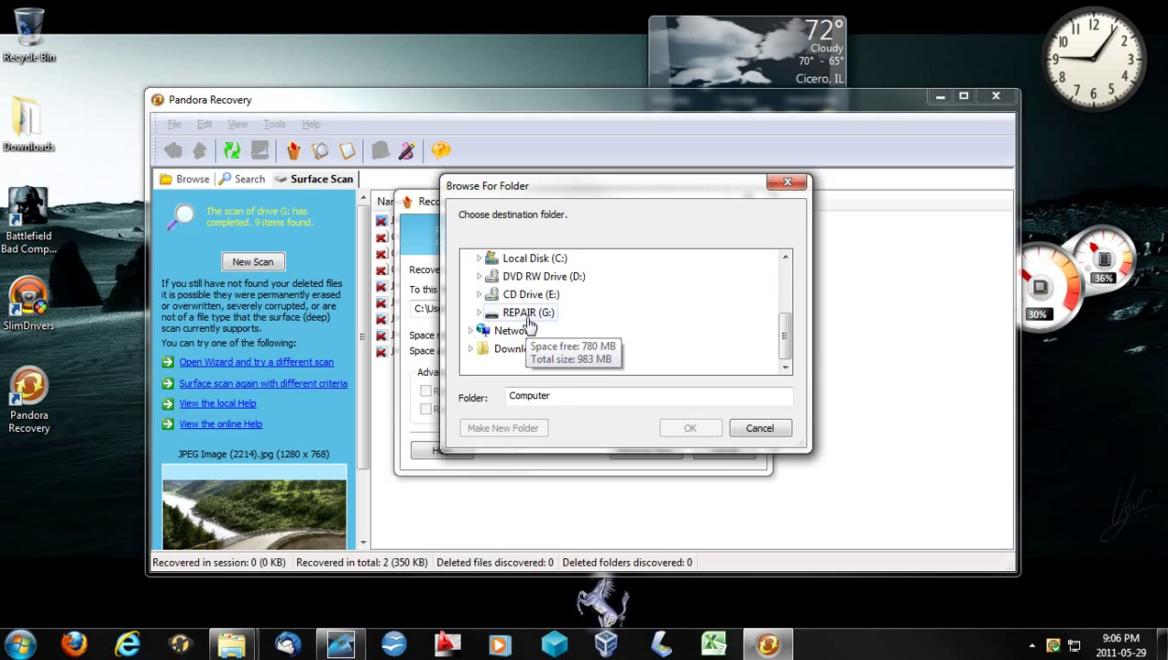
pyautogui.click(529, 314)
pyautogui.click(702, 428)
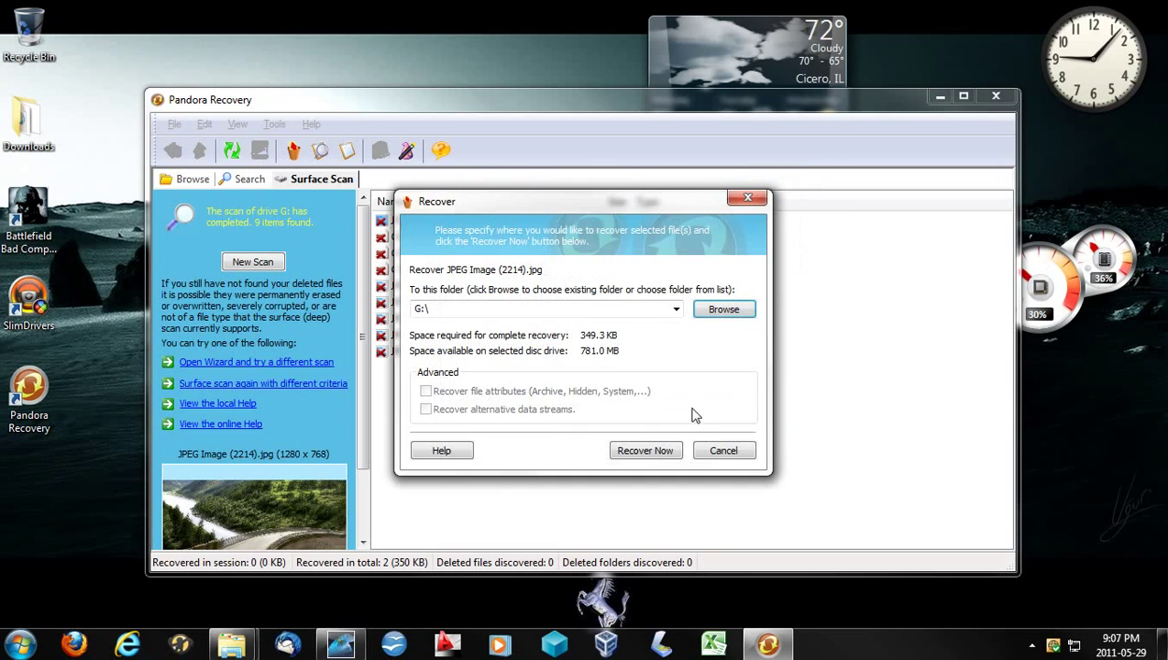
pyautogui.click(673, 452)
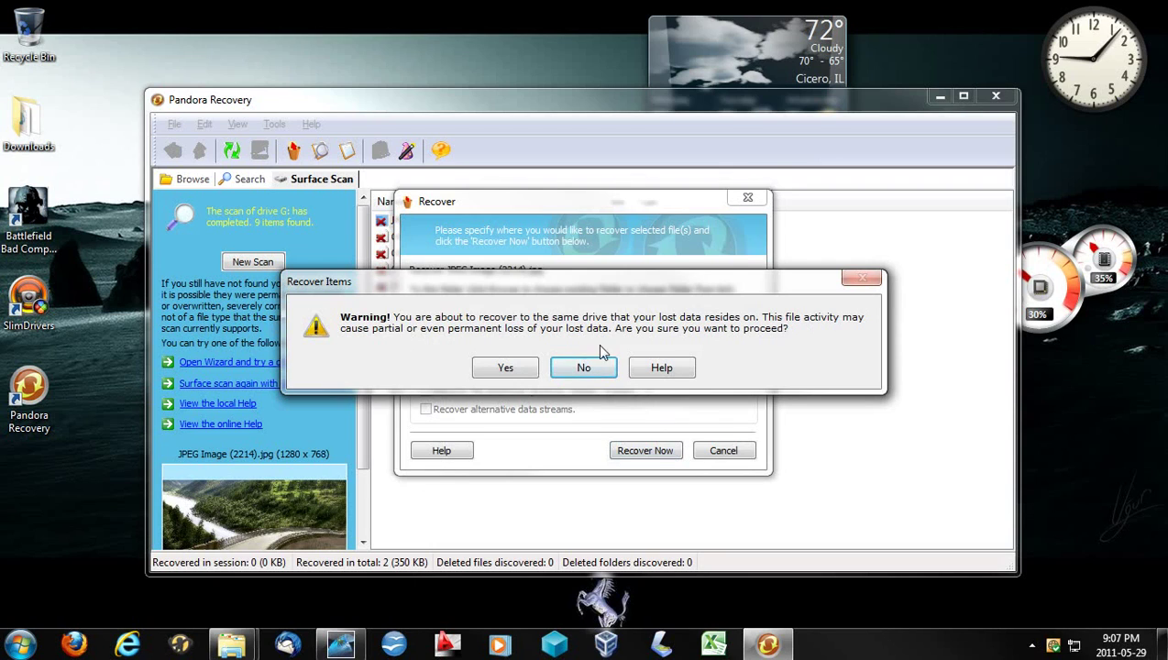
pyautogui.click(503, 368)
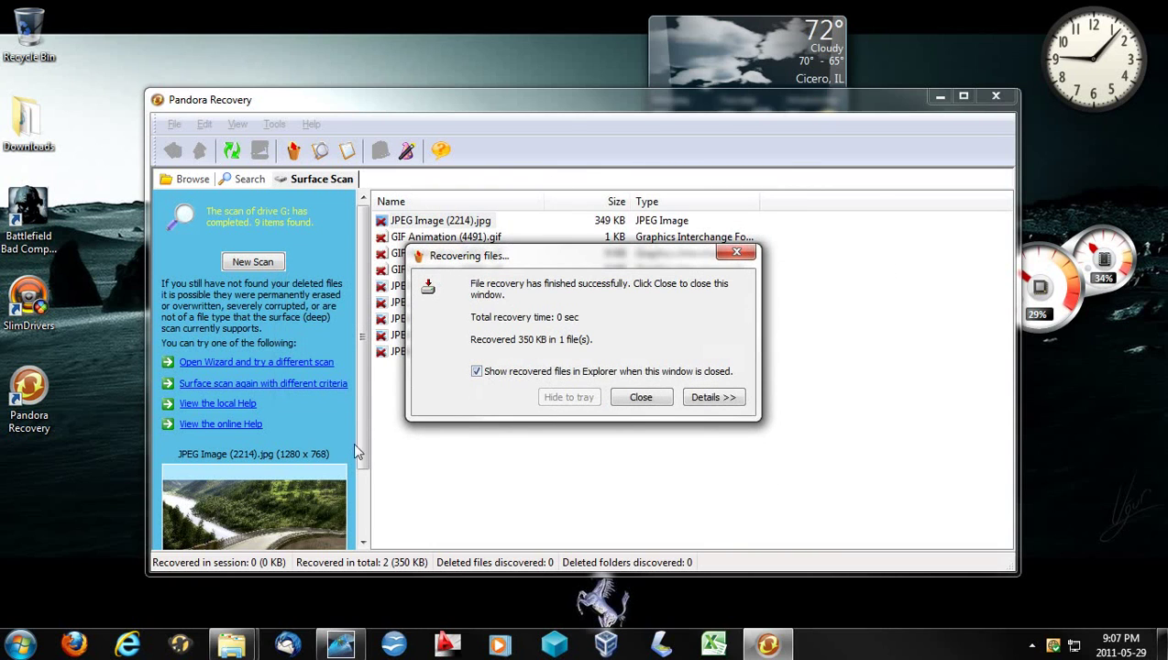
# Open the recovered JPEG Image (2214).jpg from G: in Photo Viewer, then close the viewer and folder.
pyautogui.click(618, 404)
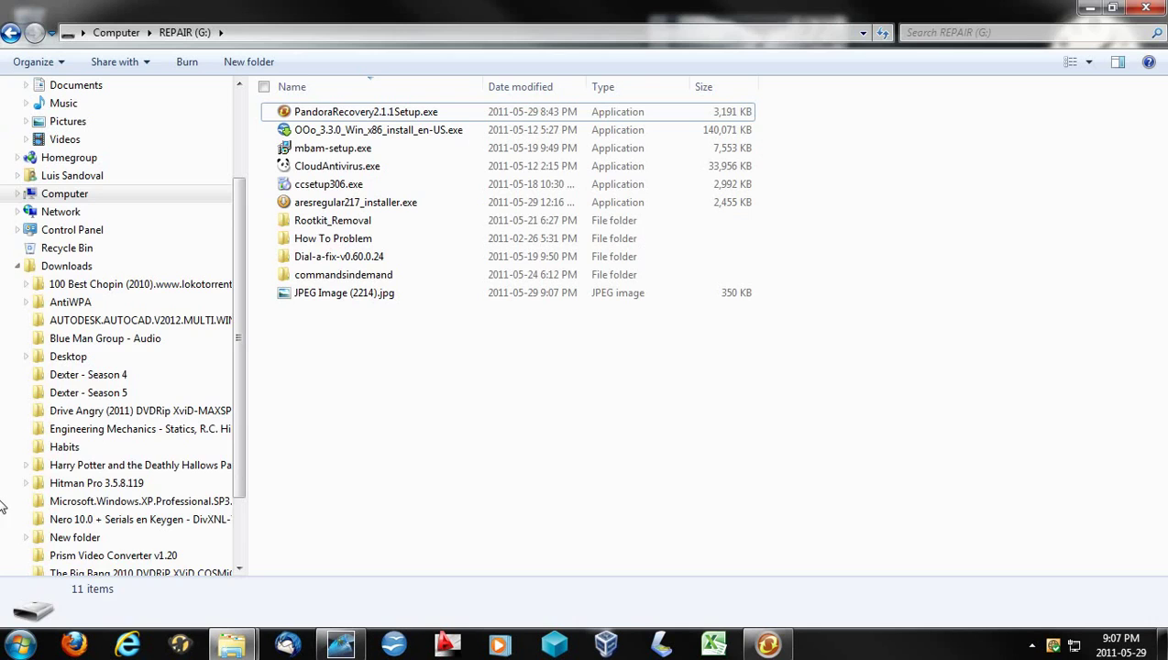
pyautogui.click(11, 643)
pyautogui.click(655, 407)
pyautogui.doubleClick(427, 297)
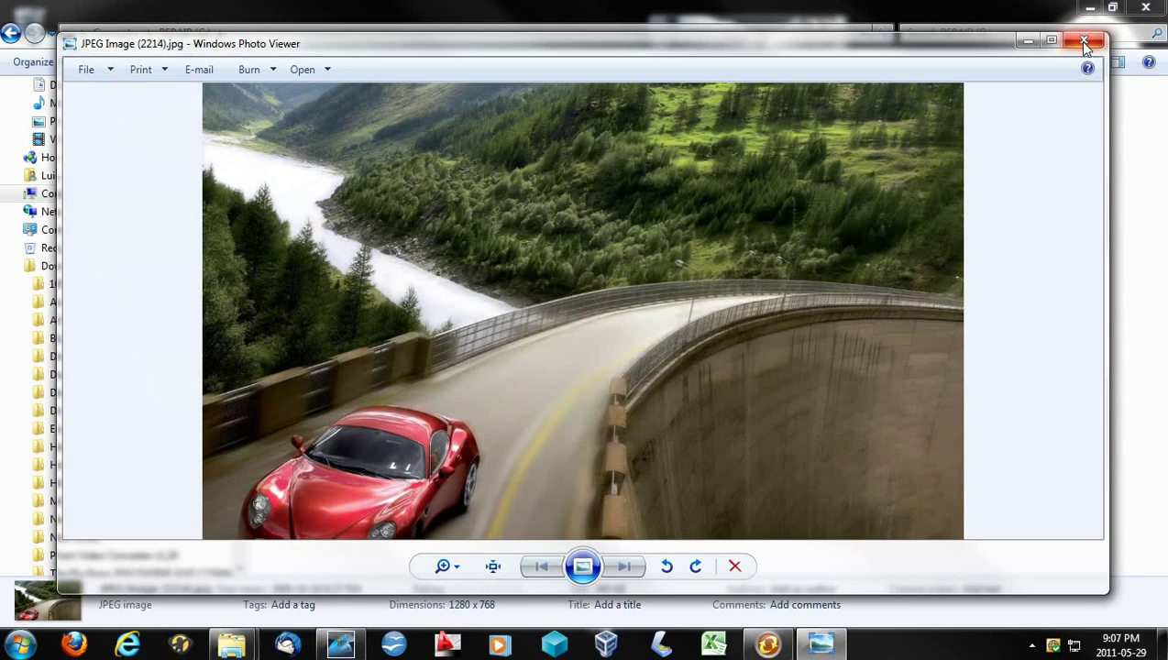
pyautogui.click(1083, 40)
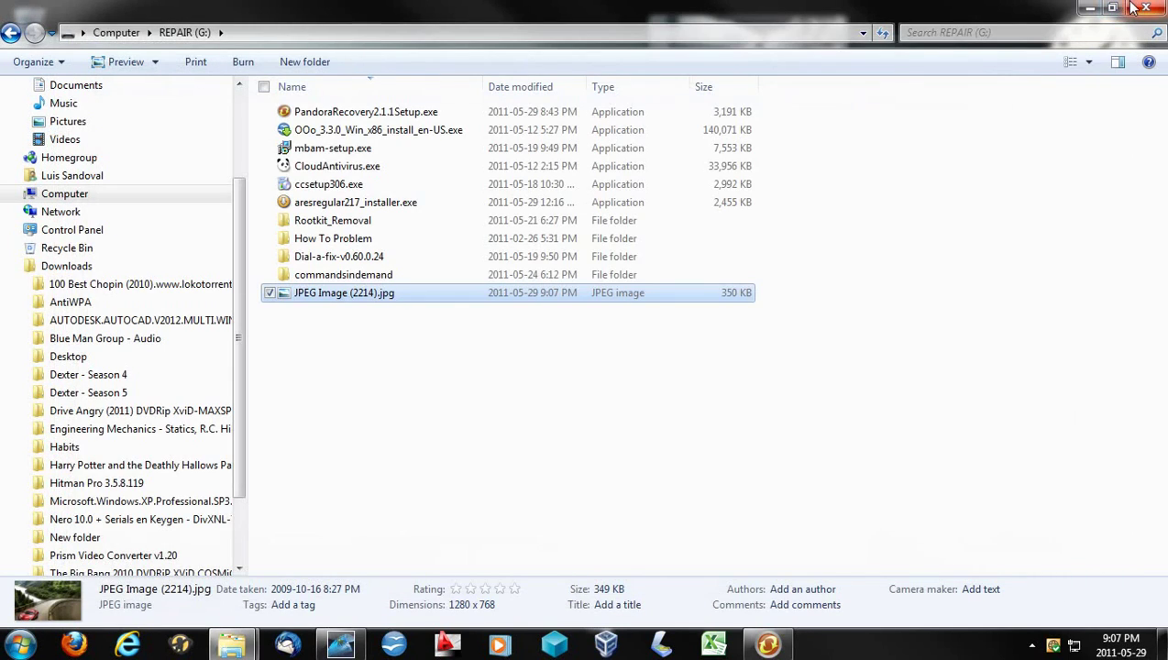
pyautogui.click(1138, 8)
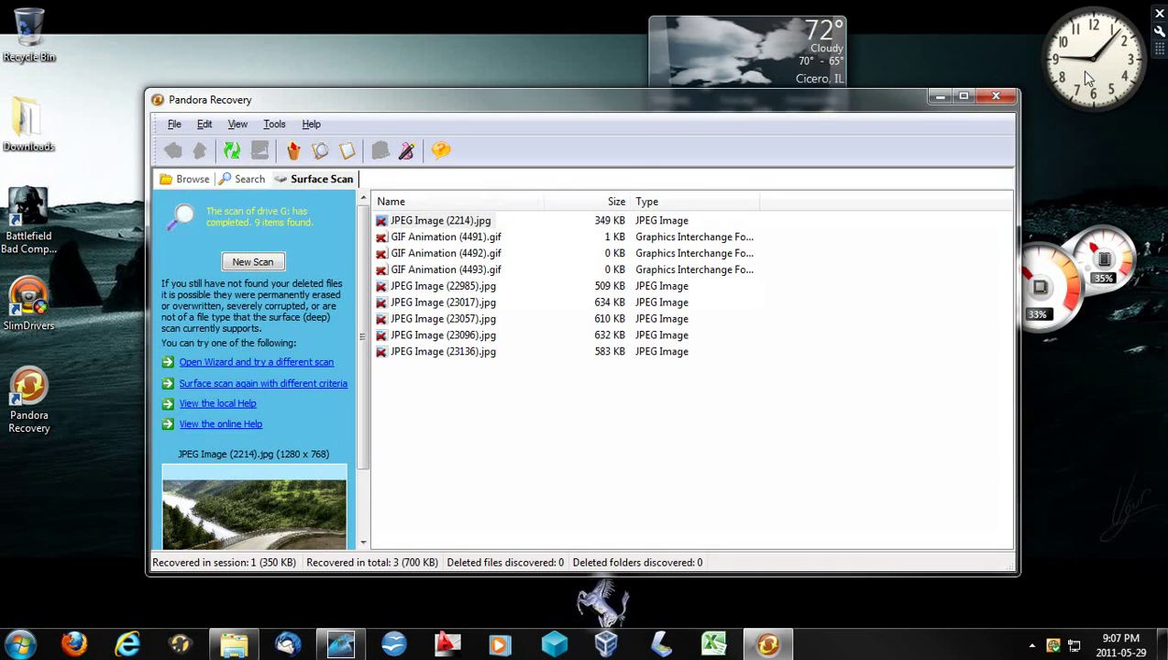
# Quit Pandora Recovery using its window's Close (X) button.
pyautogui.click(997, 95)
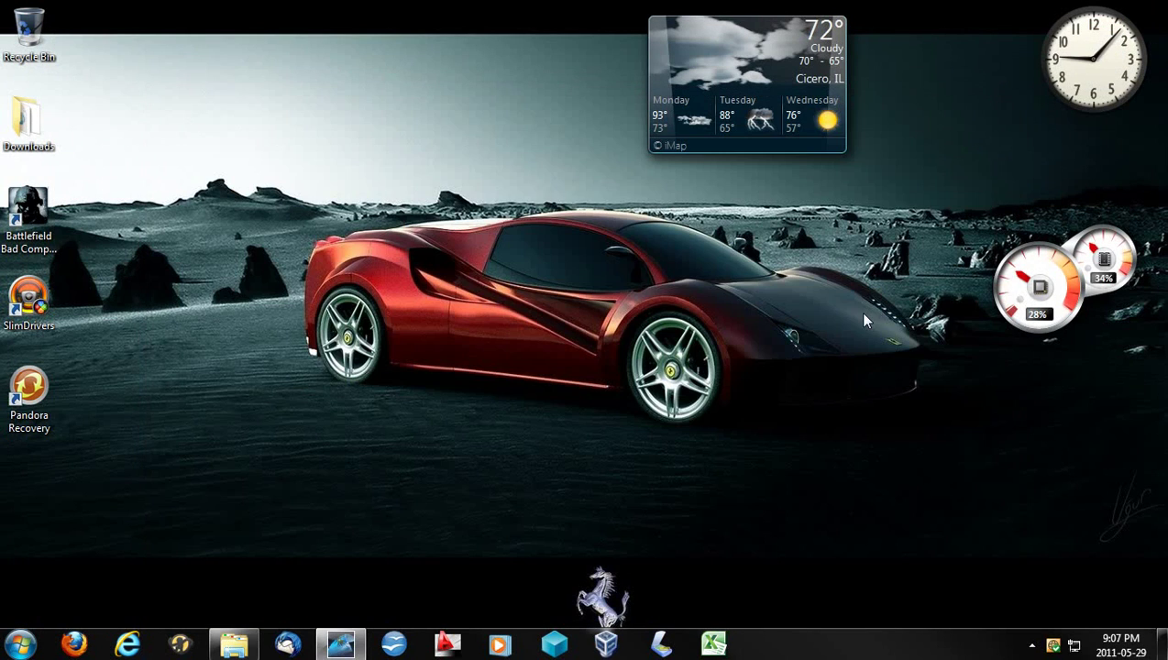